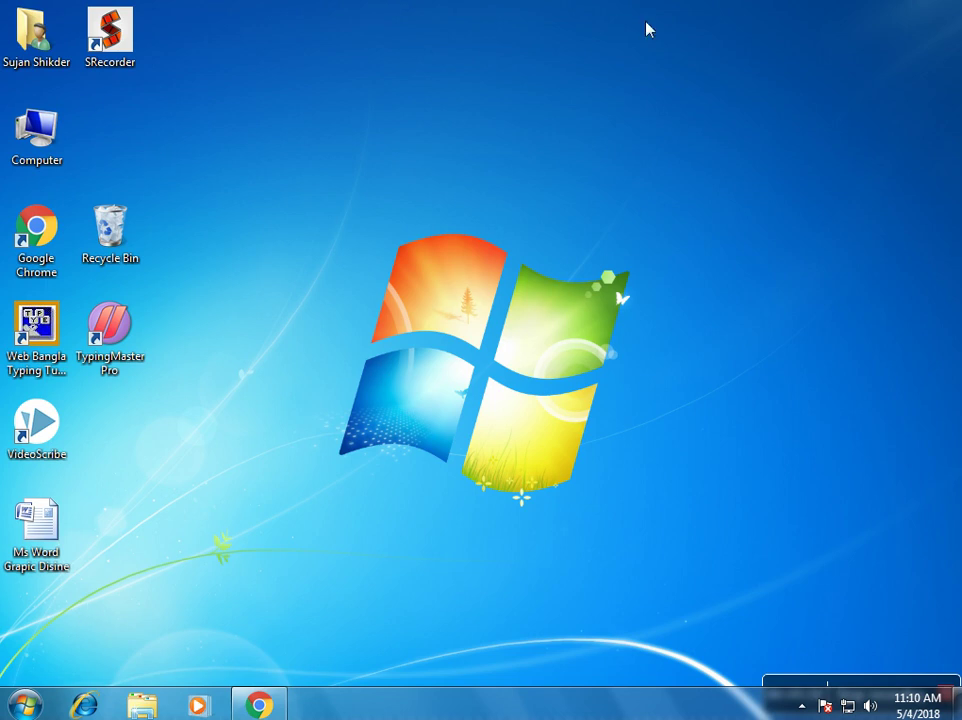
- Launch Adobe Photoshop 7.0 from the Windows 7 Start menu
click(26, 706)
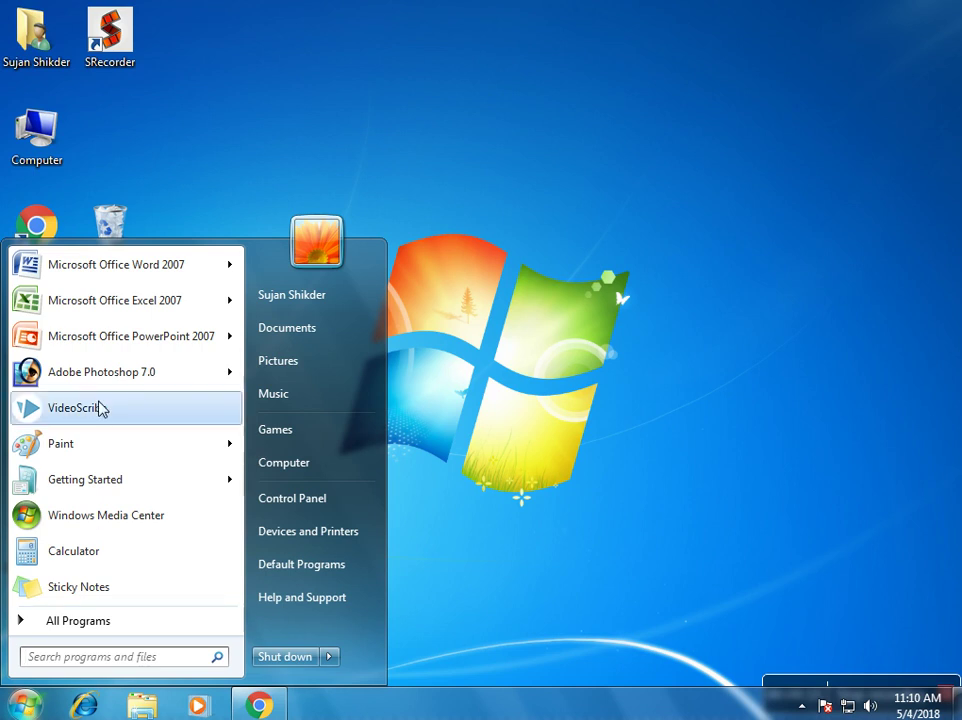
mouse_move(101, 372)
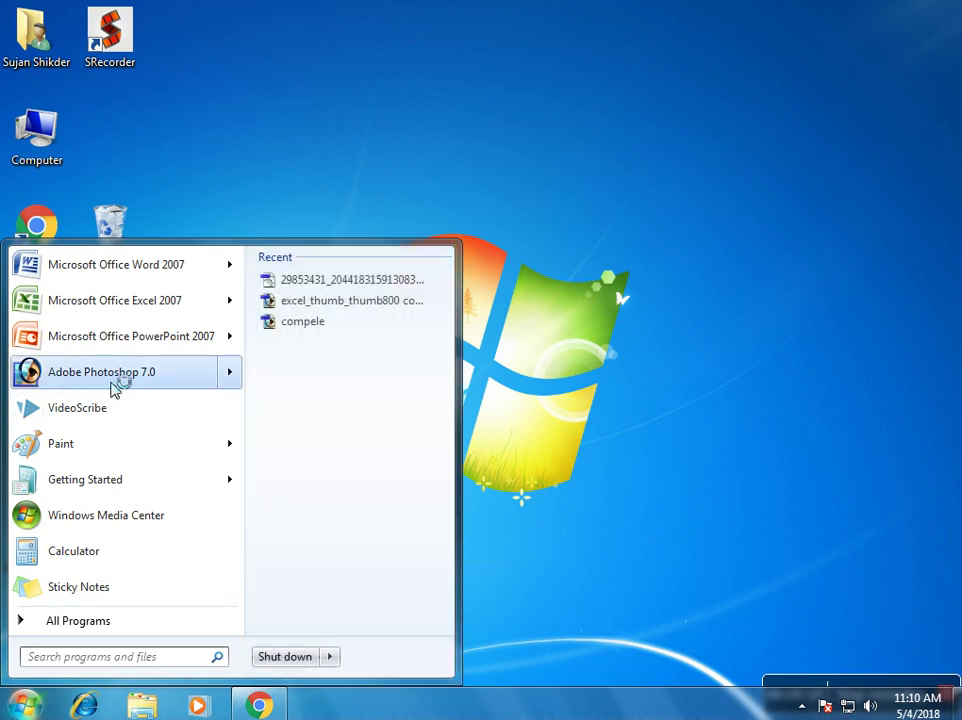
click(113, 378)
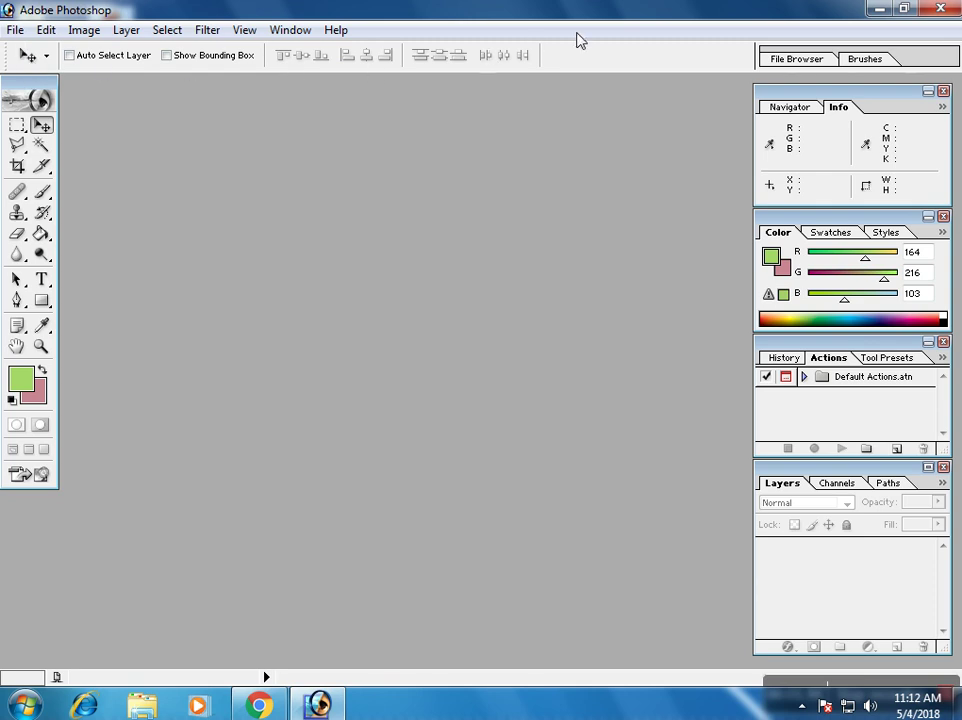
click(47, 58)
click(45, 56)
drag(22, 88, 129, 254)
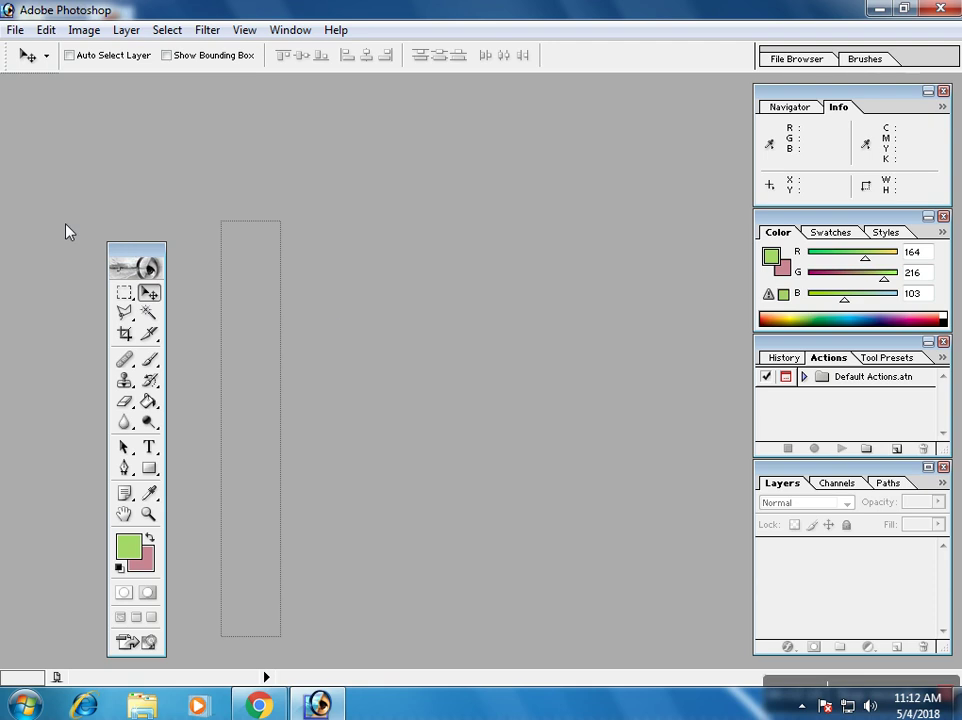
mouse_move(137, 255)
mouse_down()
mouse_move(33, 228)
mouse_move(31, 68)
mouse_up()
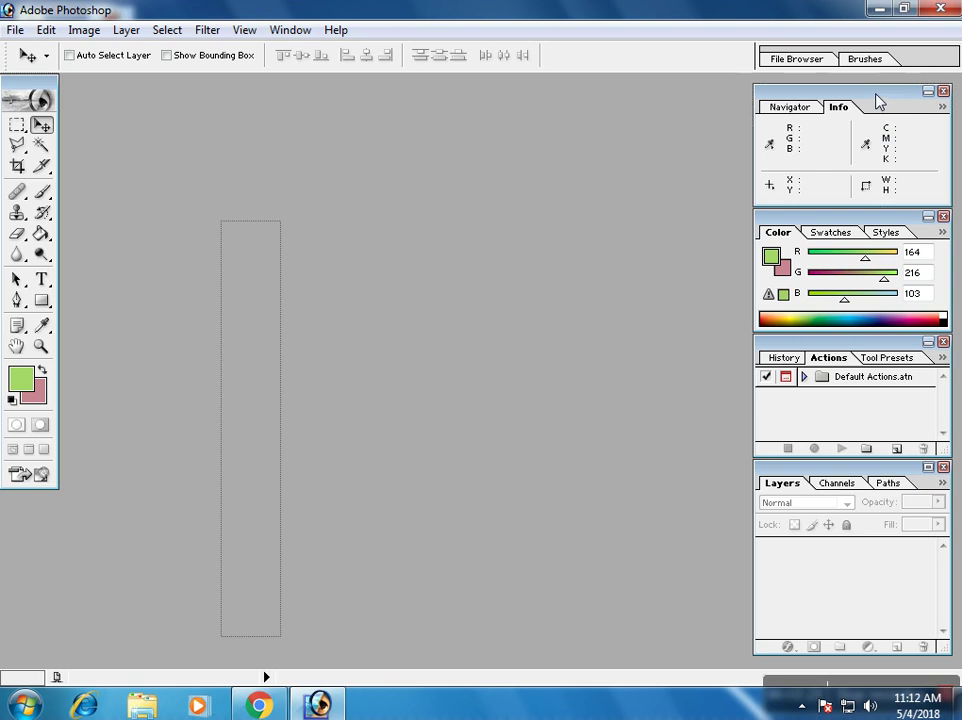
mouse_move(874, 103)
mouse_down()
mouse_move(640, 118)
mouse_move(893, 92)
mouse_move(886, 108)
mouse_move(874, 99)
mouse_up()
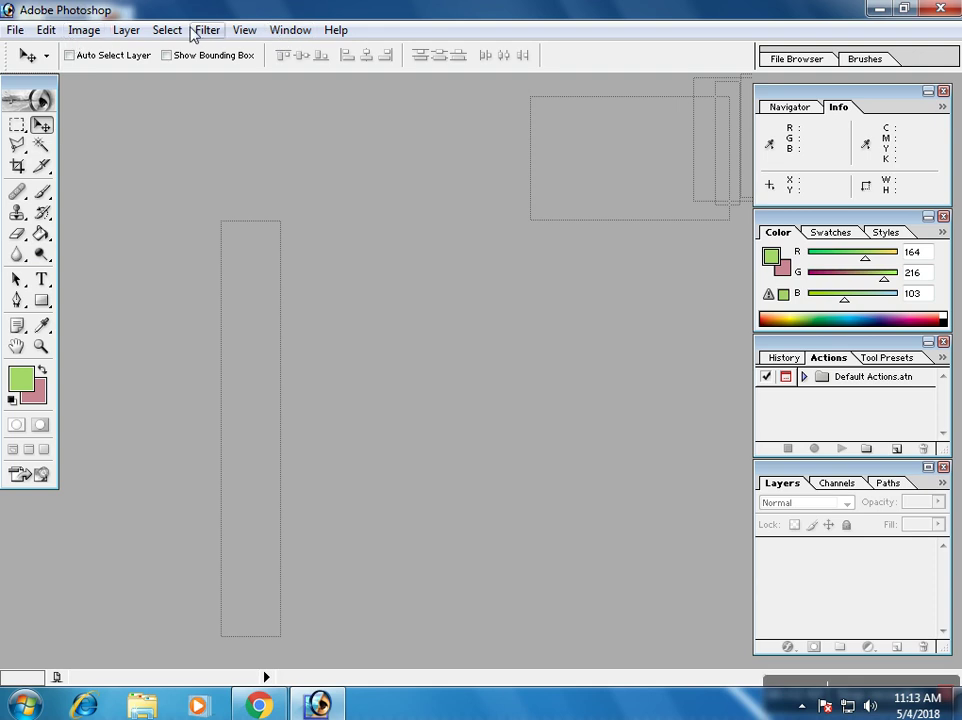
- Show the Paragraph and Character palette and move it to the lower right of the workspace
click(289, 35)
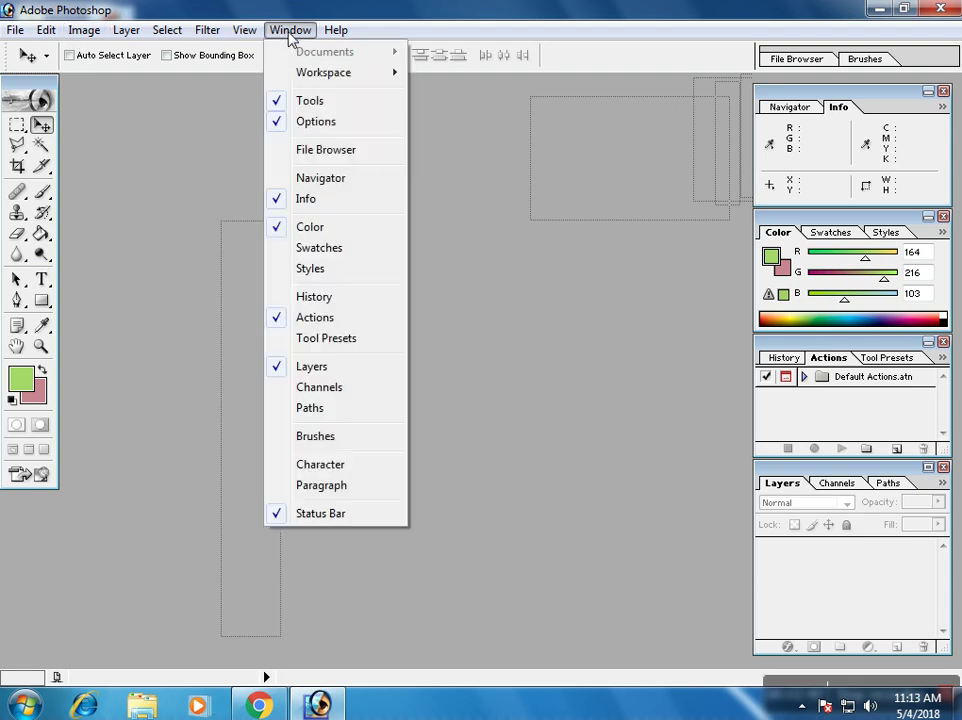
click(350, 493)
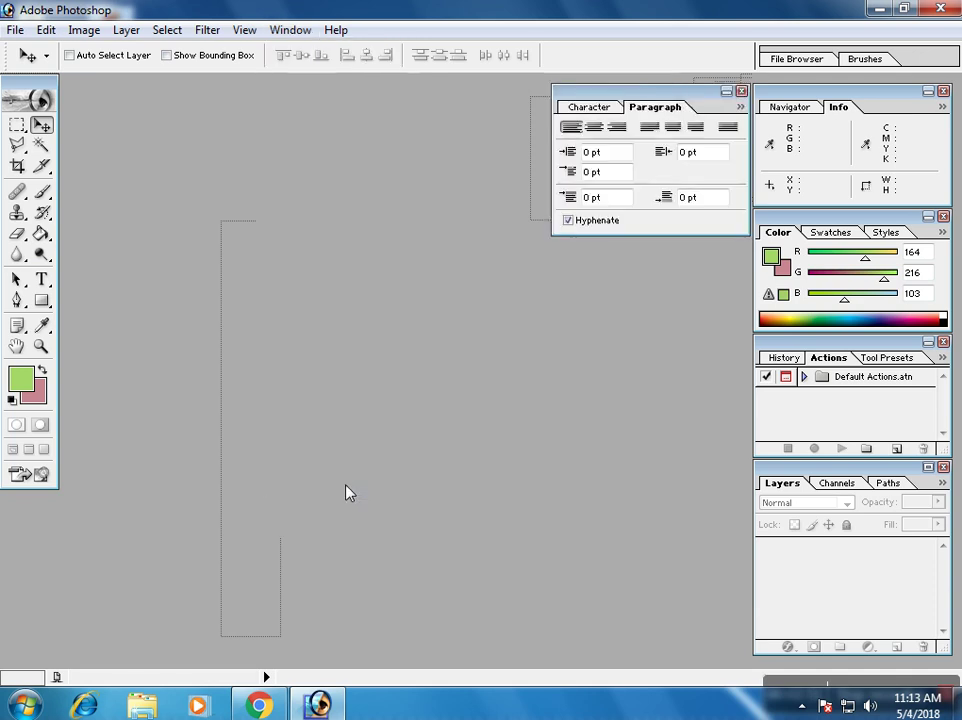
drag(668, 110, 683, 510)
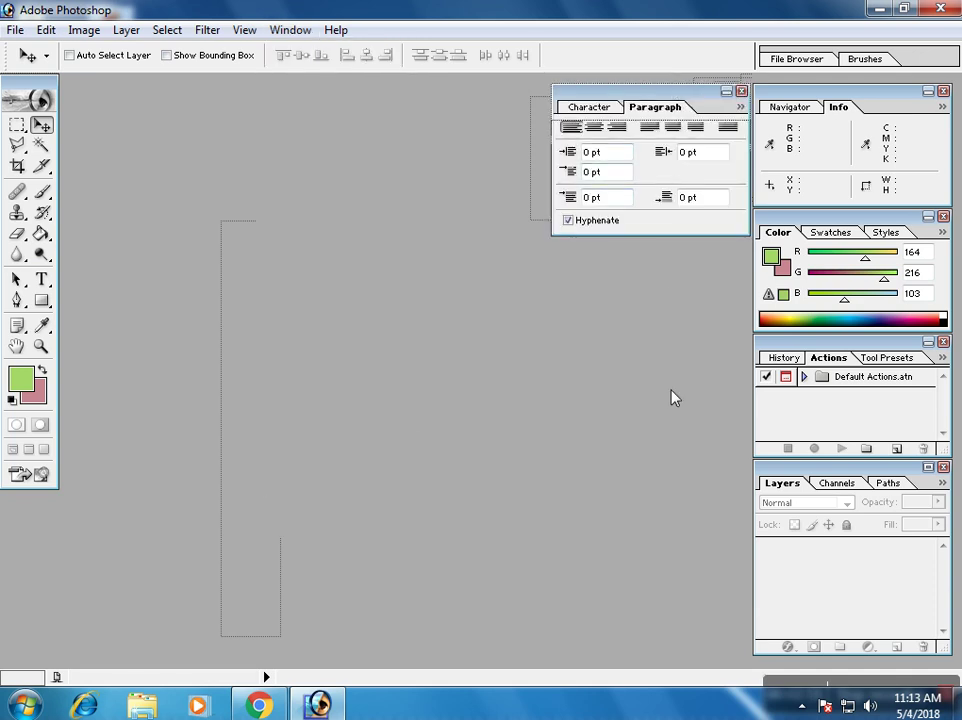
drag(683, 510, 670, 545)
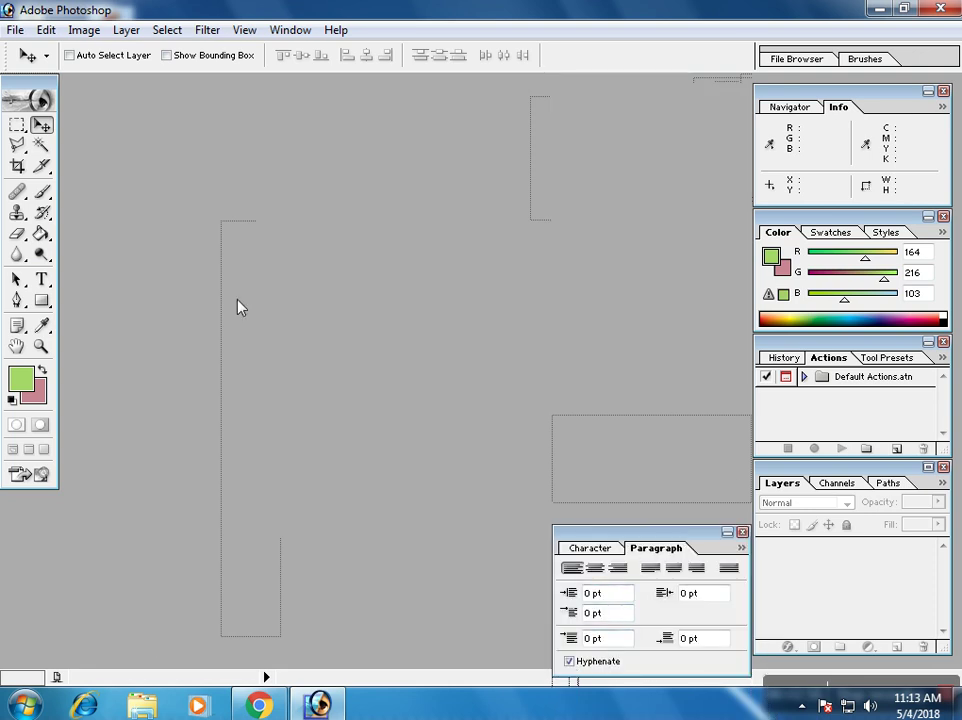
- Open the File Browser from the Window menu, close it, and reopen the Window menu
click(292, 30)
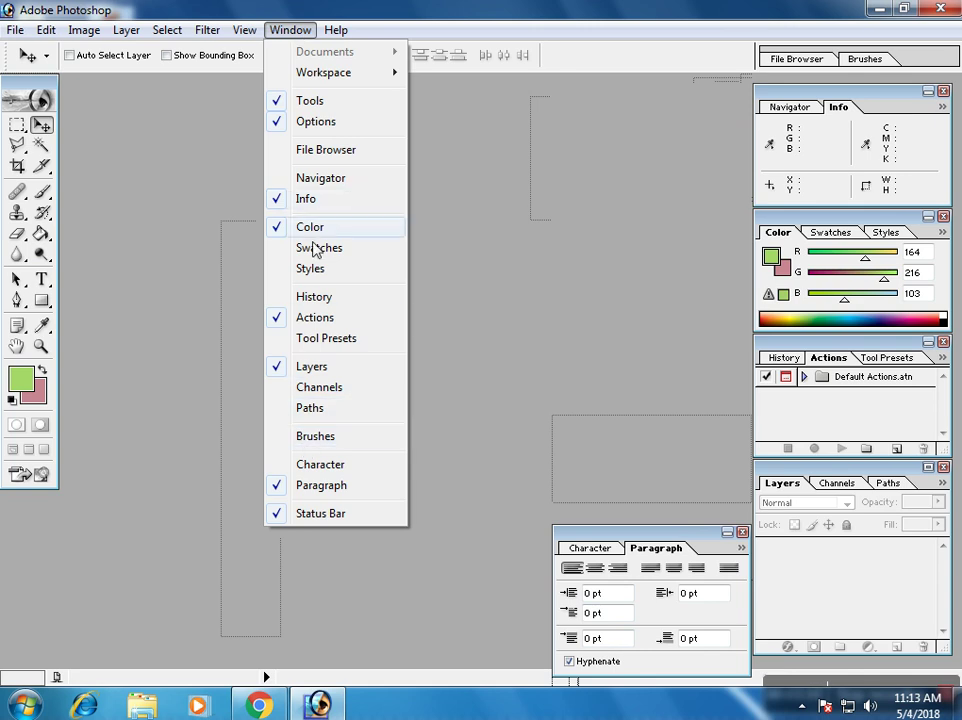
click(318, 150)
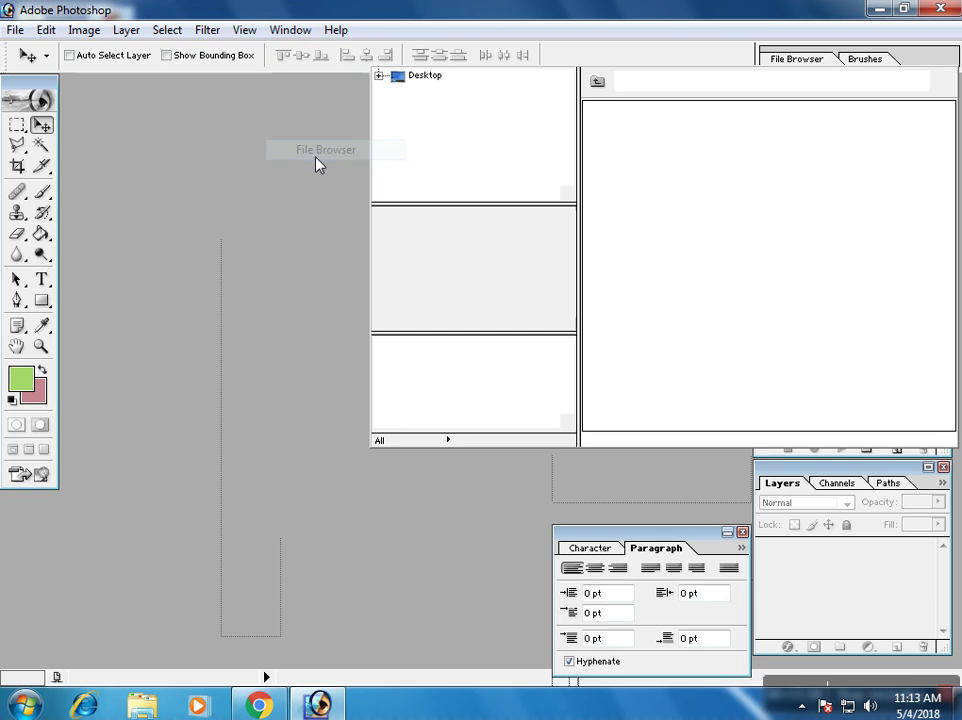
click(323, 250)
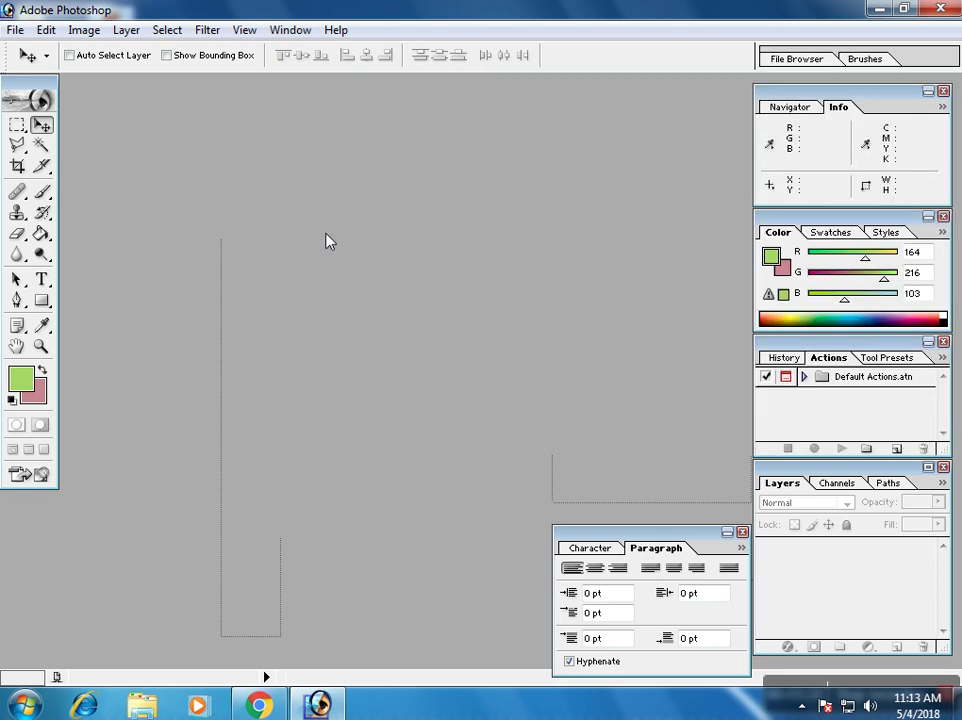
click(300, 31)
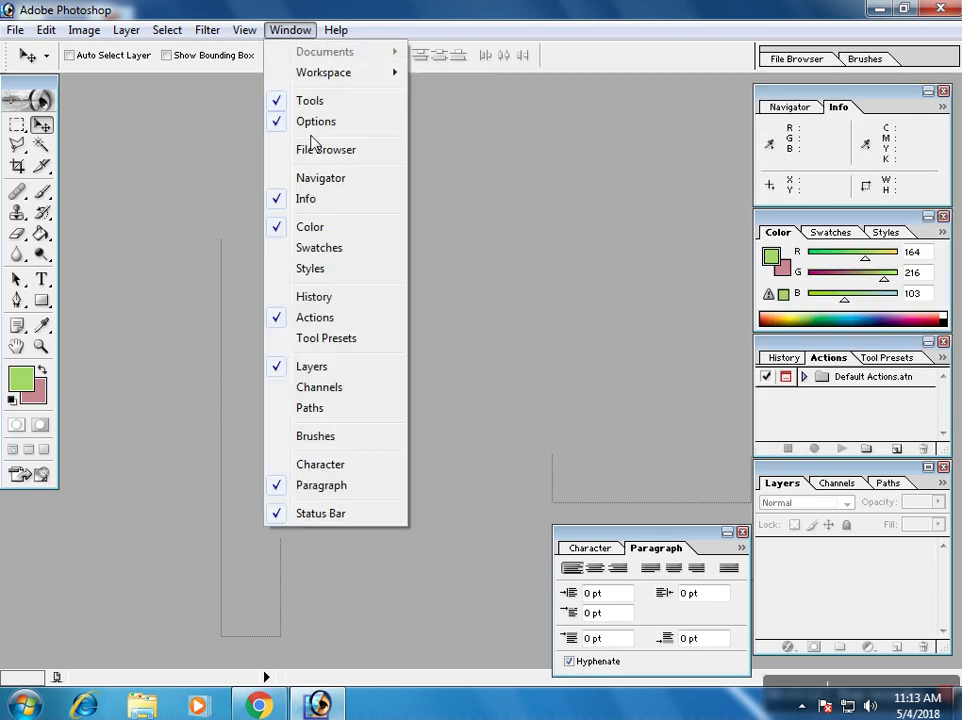
- Cancel the Save Workspace dialog and close the Character and Paragraph palette
mouse_move(323, 72)
click(441, 83)
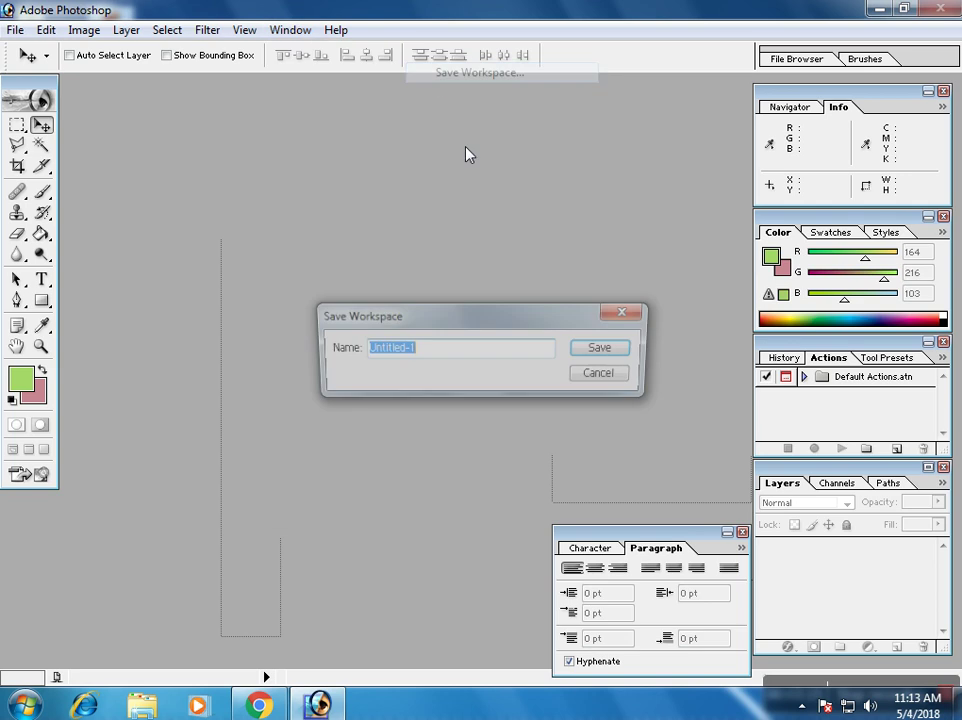
click(631, 314)
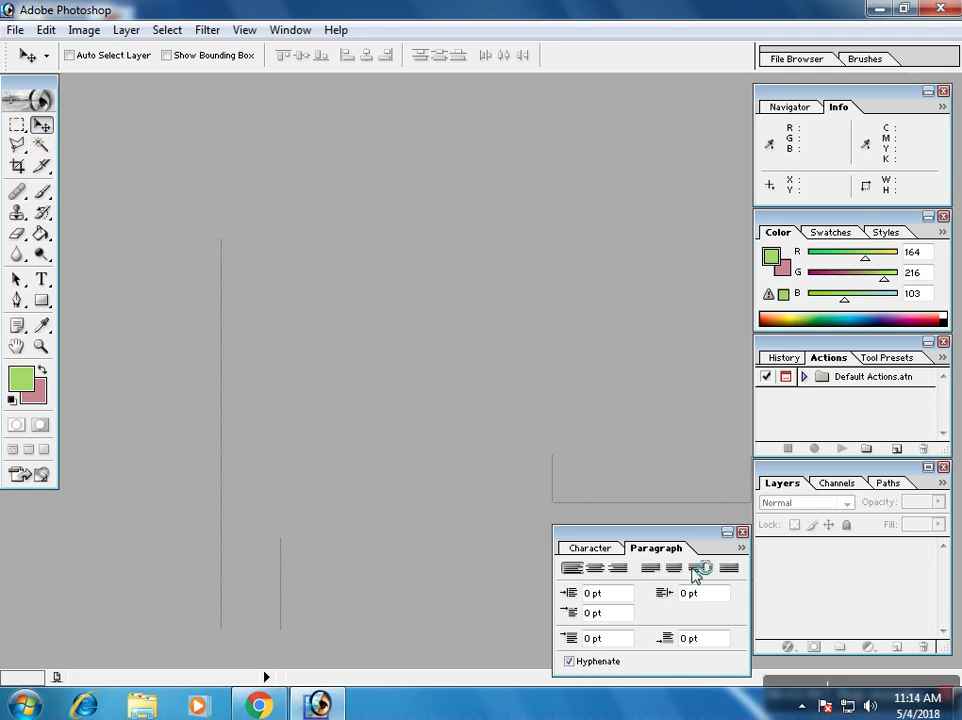
click(742, 531)
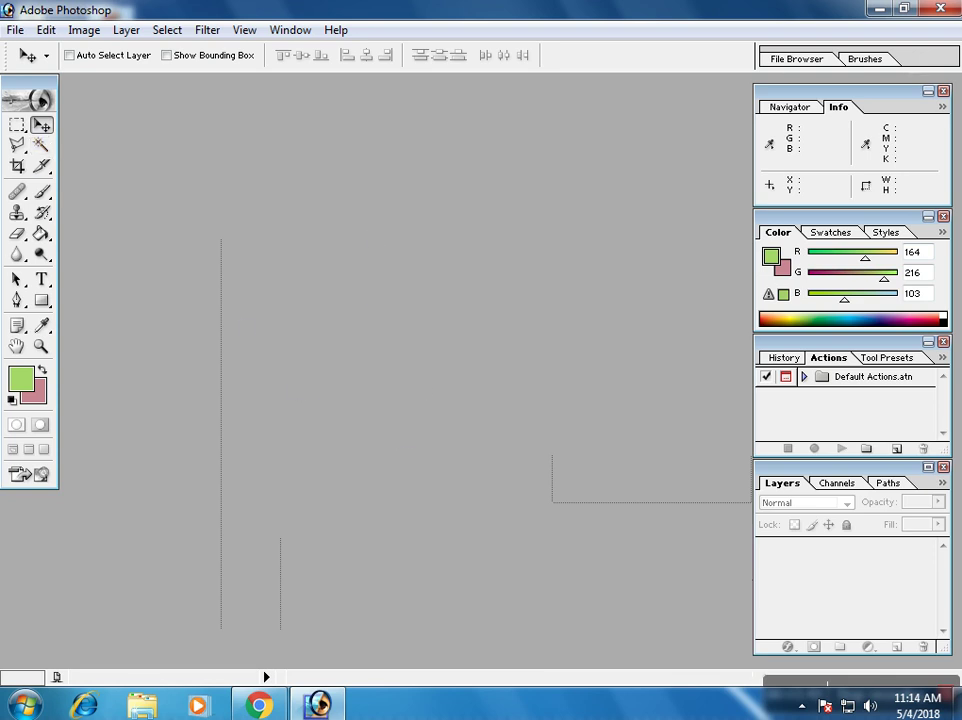
- Open the File menu, dismiss it without choosing anything, then reopen it
click(15, 30)
click(366, 261)
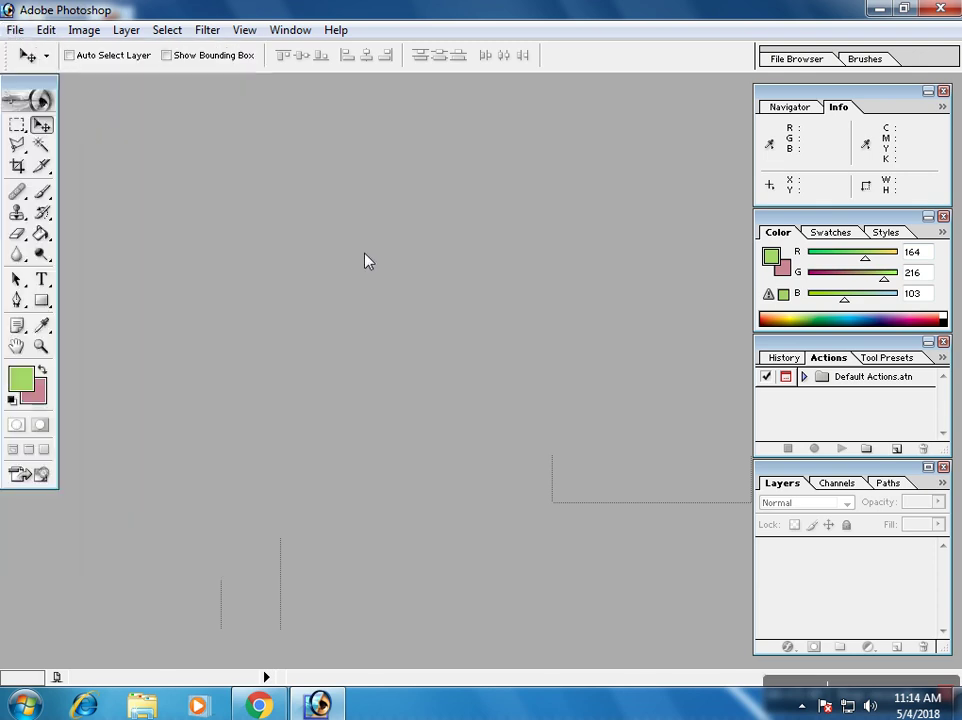
click(15, 30)
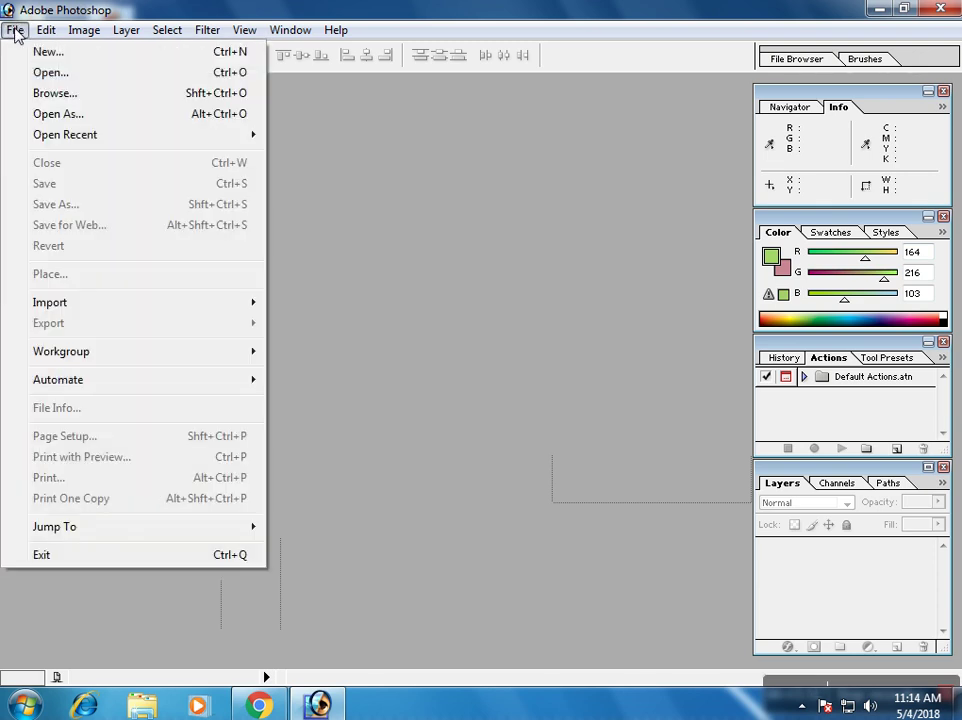
- Open the New document dialog, cancel it, then reopen it via File > New
click(40, 51)
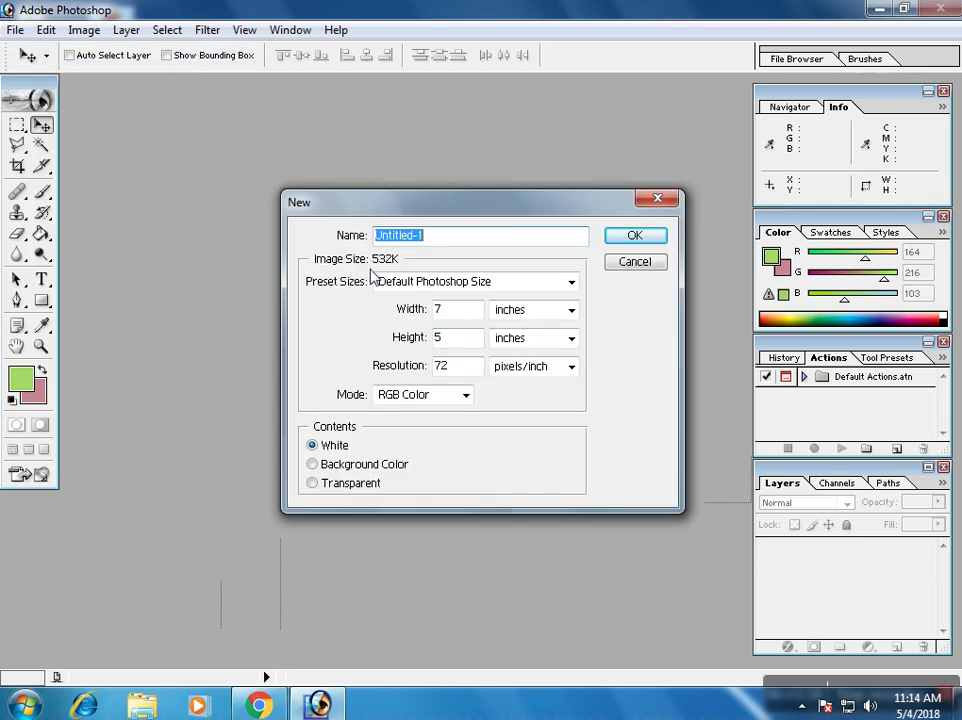
click(658, 199)
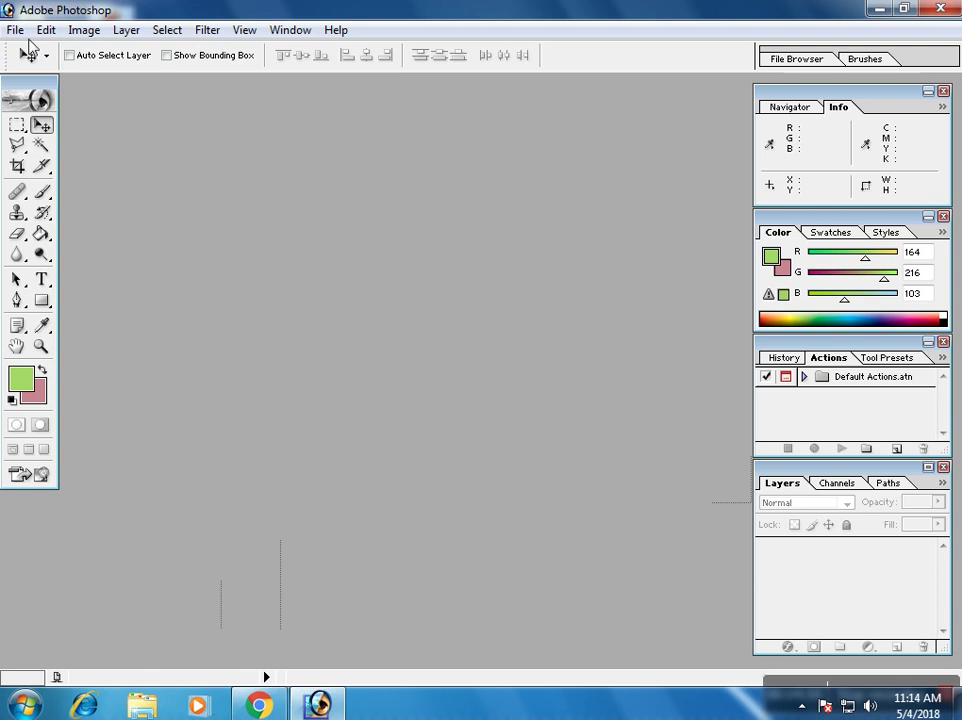
click(13, 31)
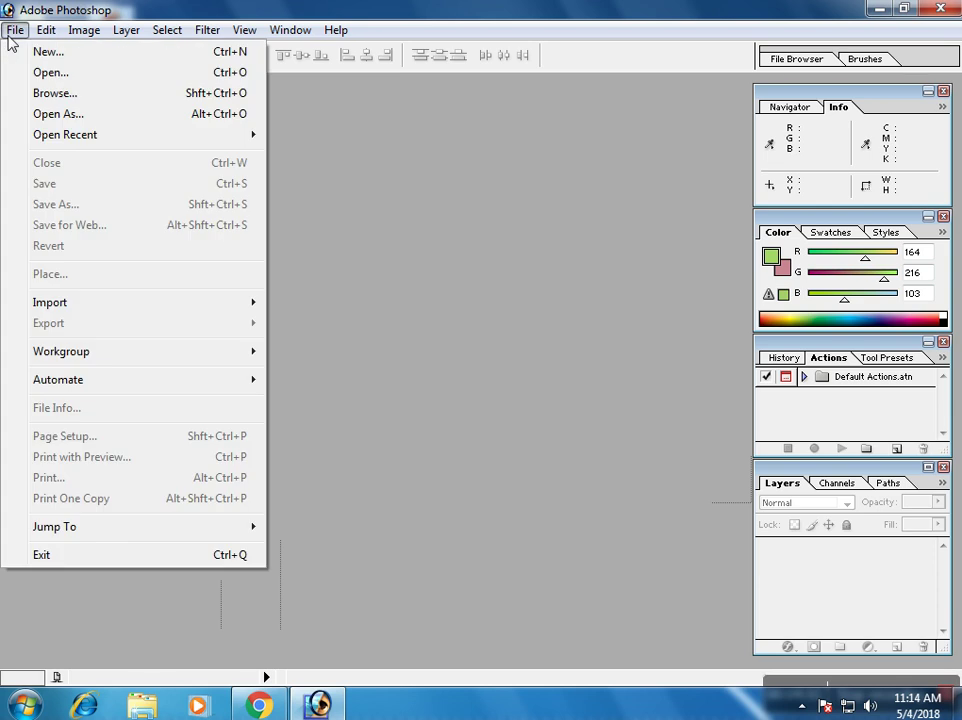
click(56, 58)
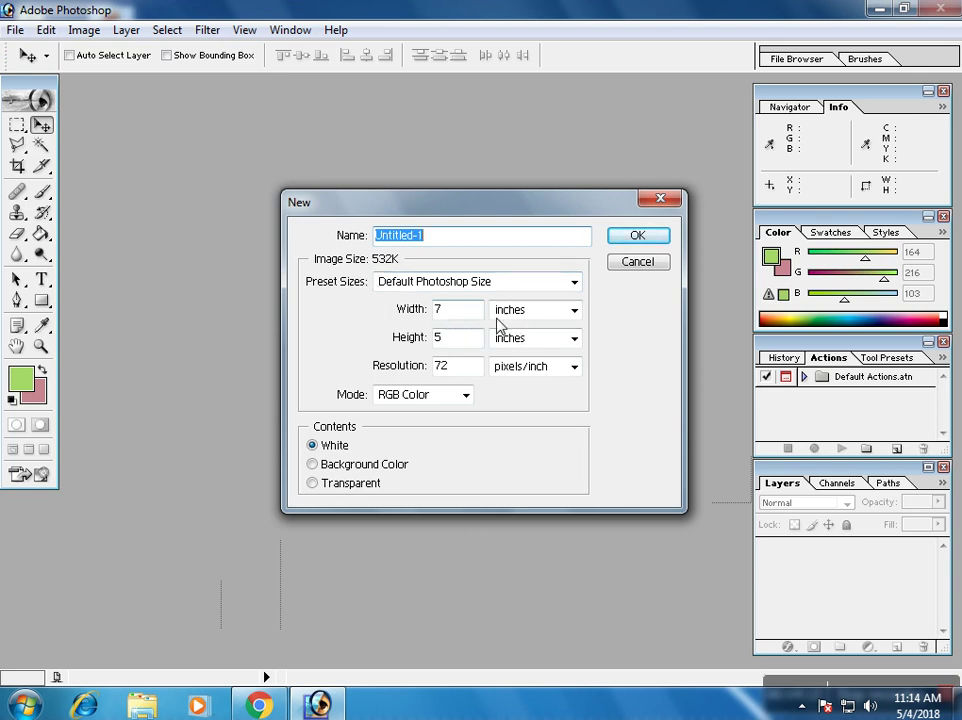
- Create a 504 × 360 pixel, 72 pixels/inch document with Background Color contents
click(575, 311)
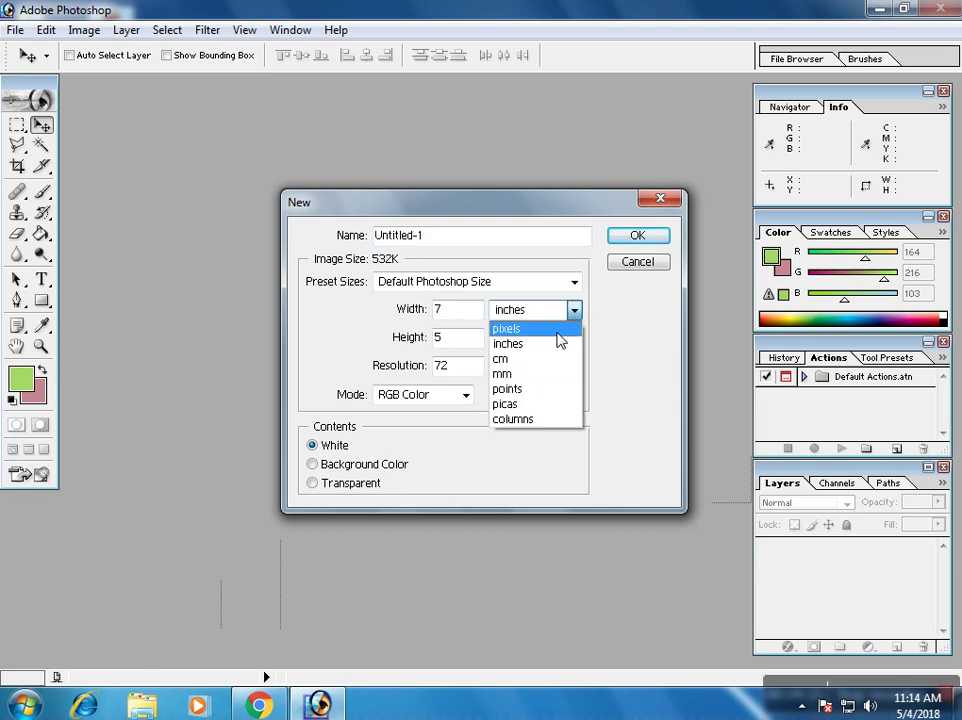
click(557, 332)
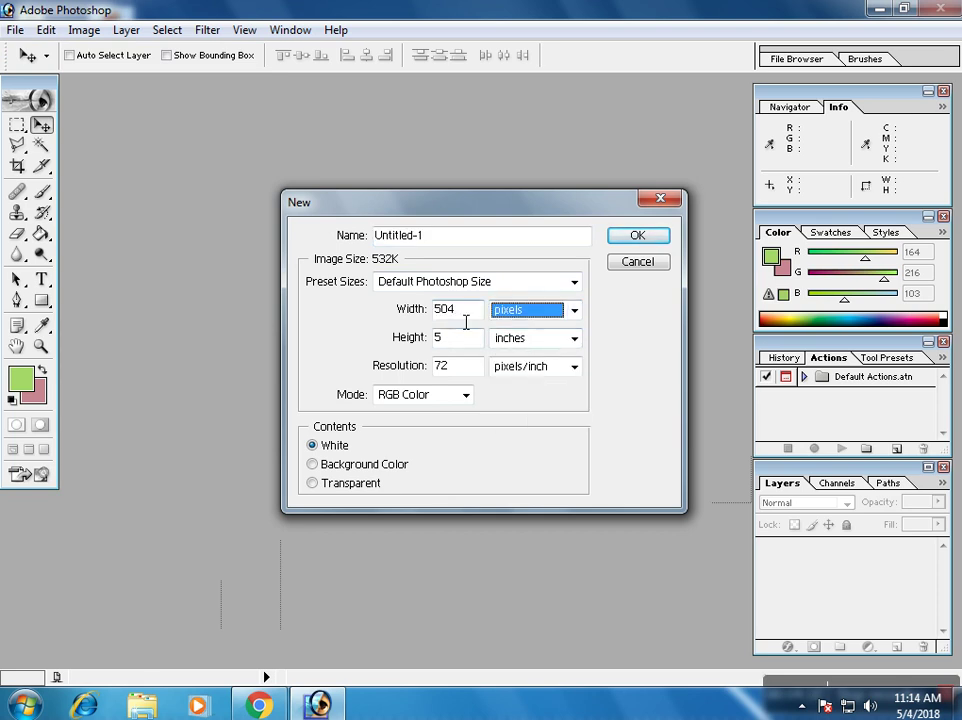
click(576, 339)
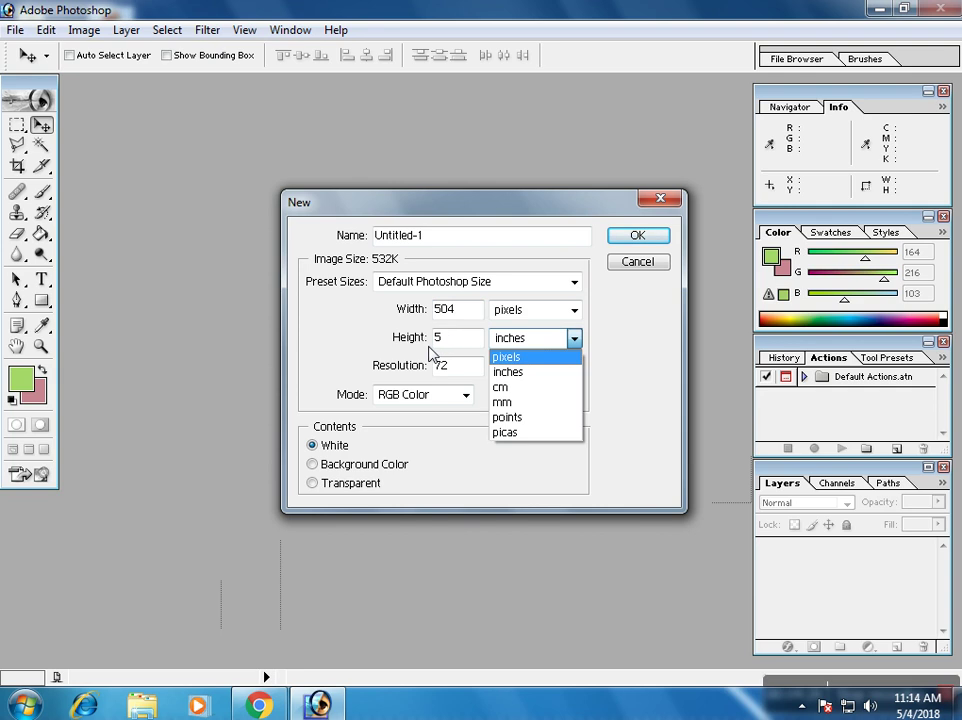
click(521, 359)
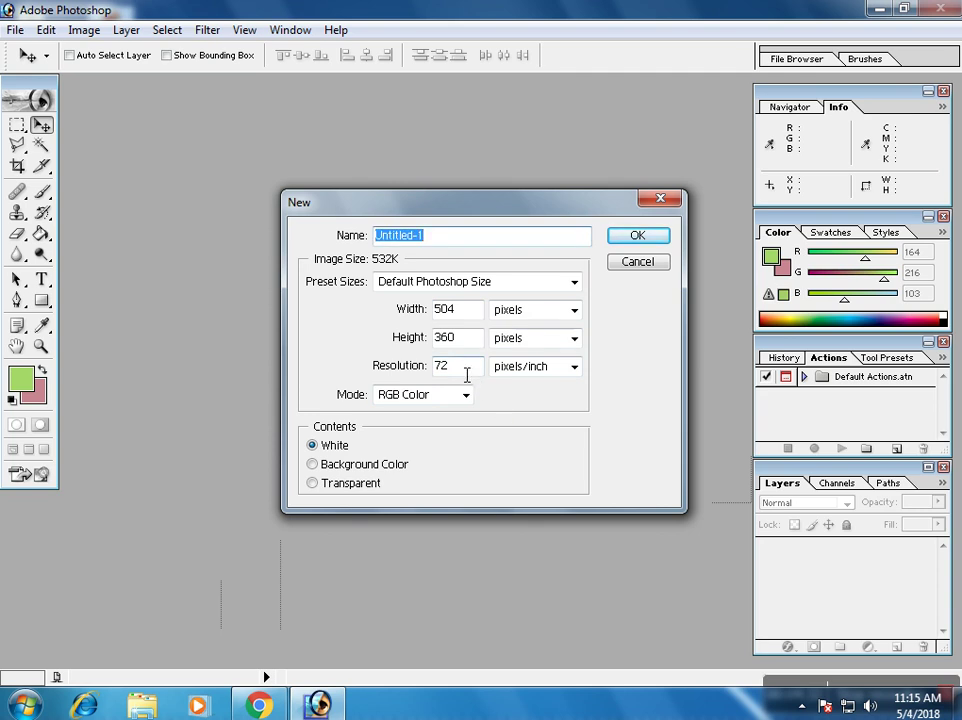
double_click(433, 373)
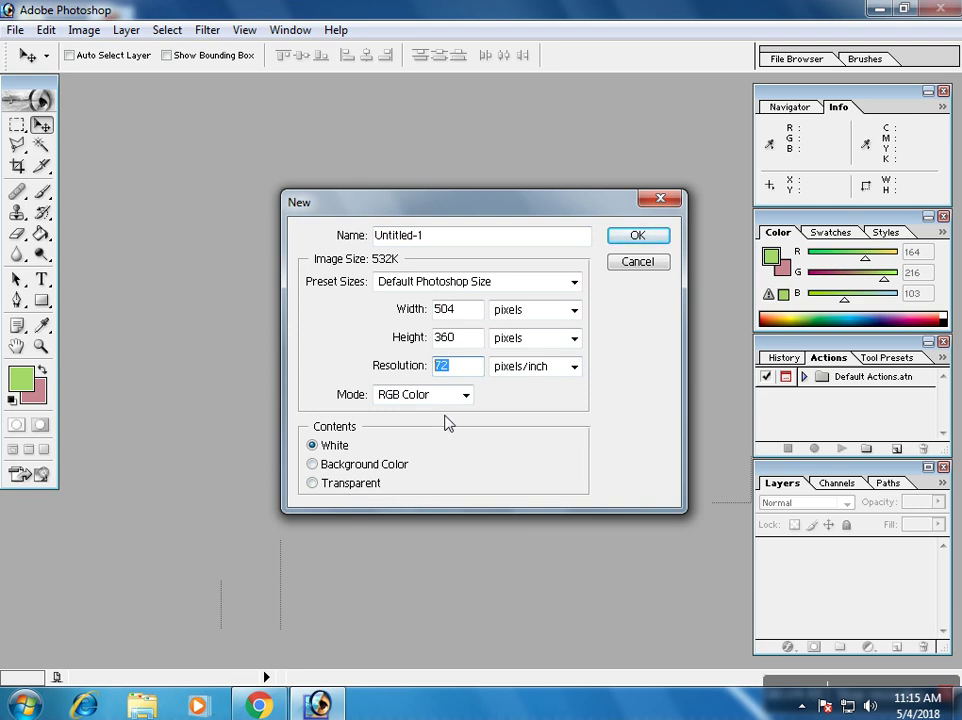
click(466, 378)
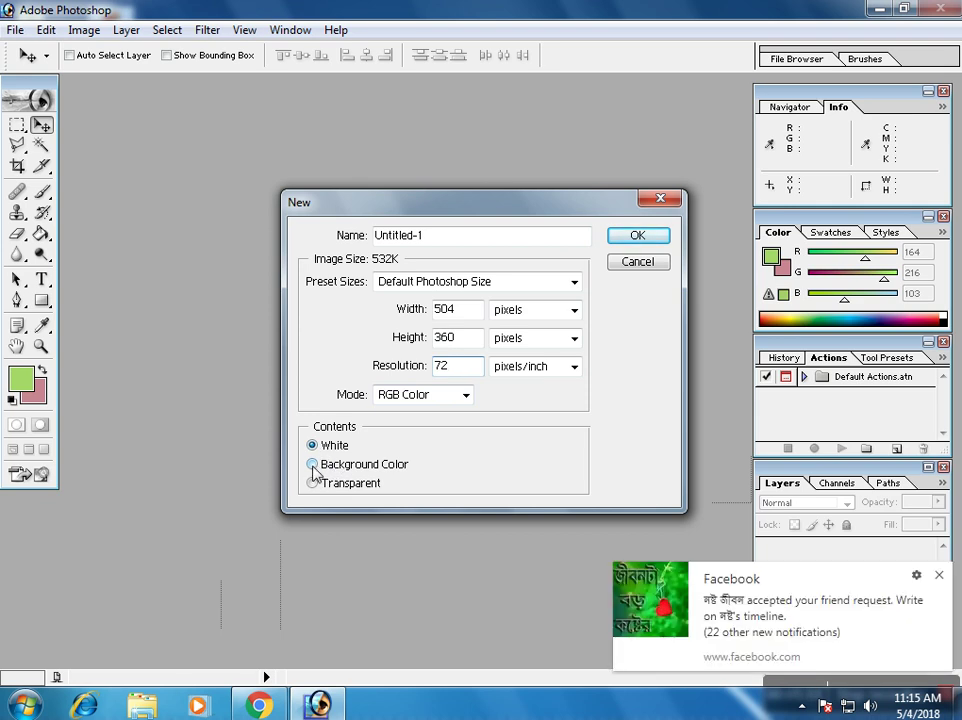
click(313, 465)
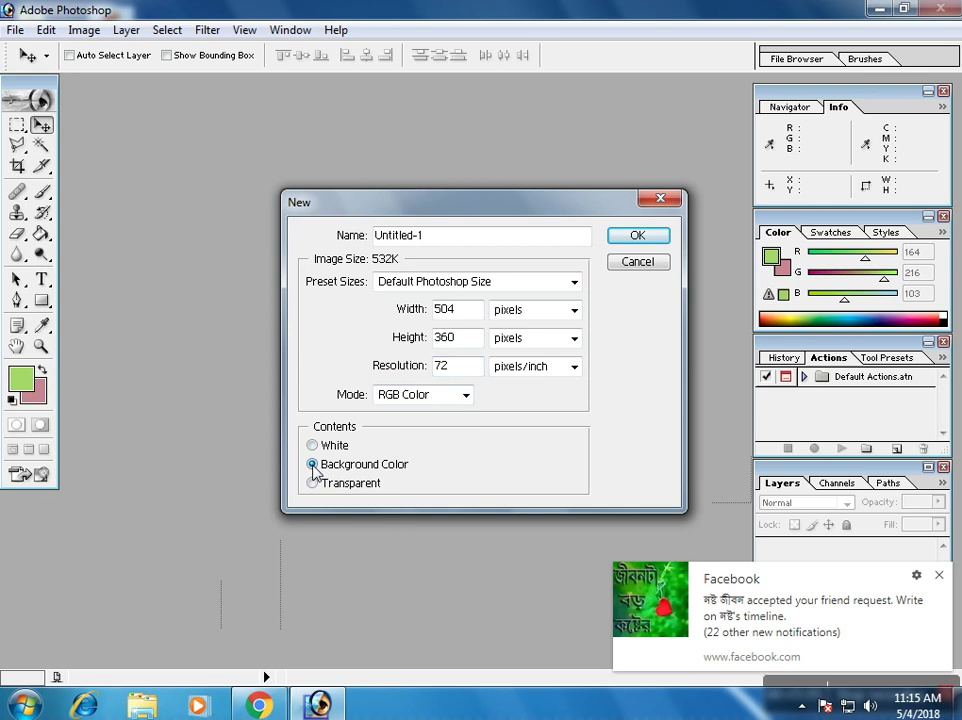
click(652, 239)
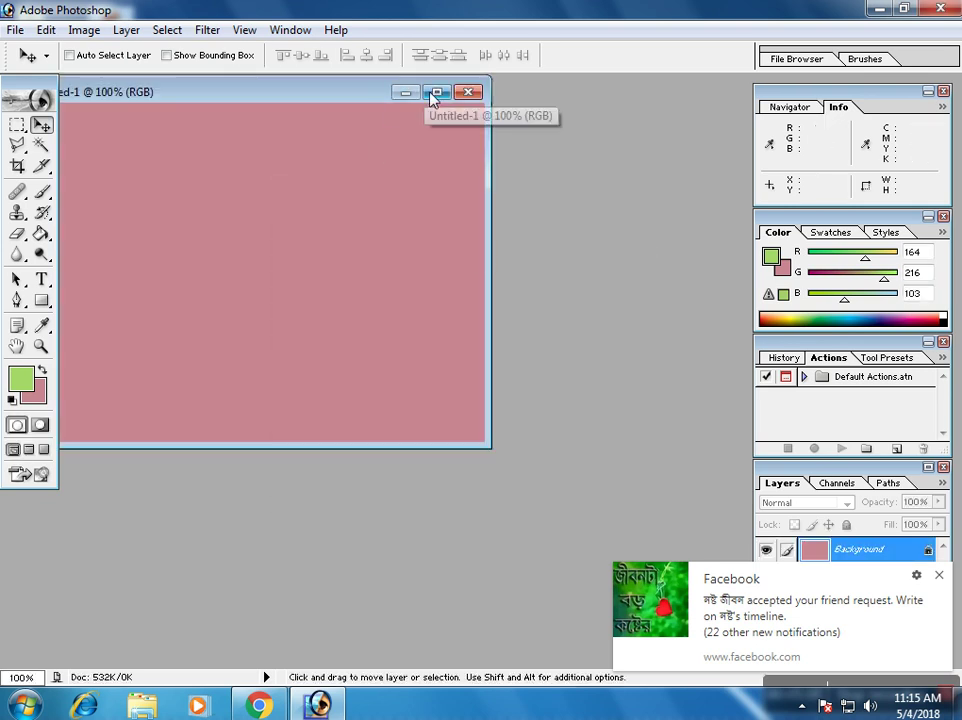
- Maximize the pink Untitled-1 document window
click(426, 92)
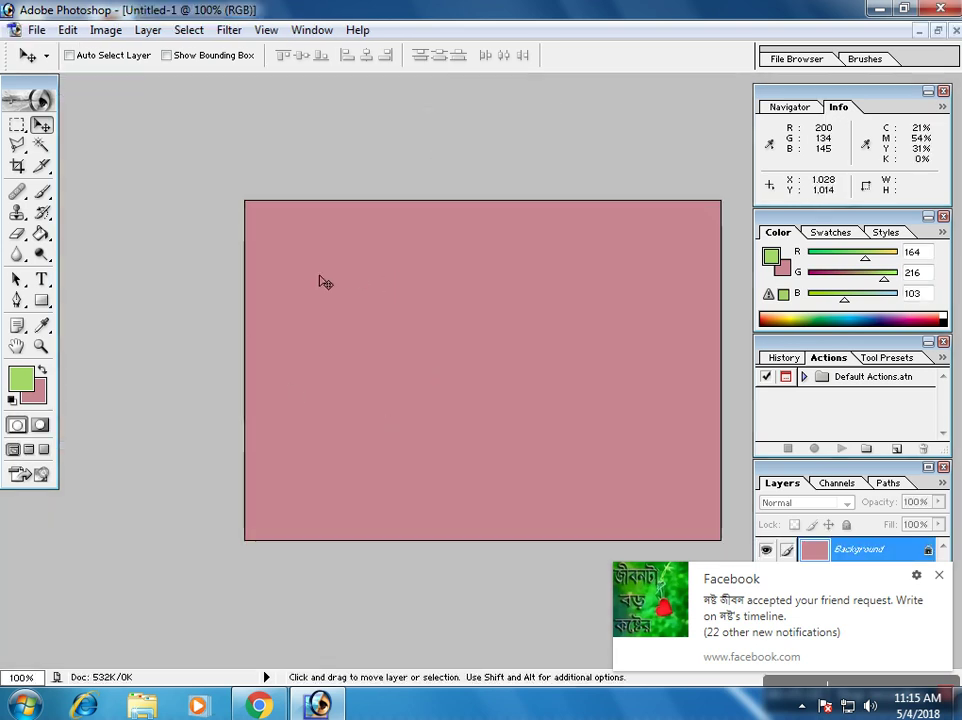